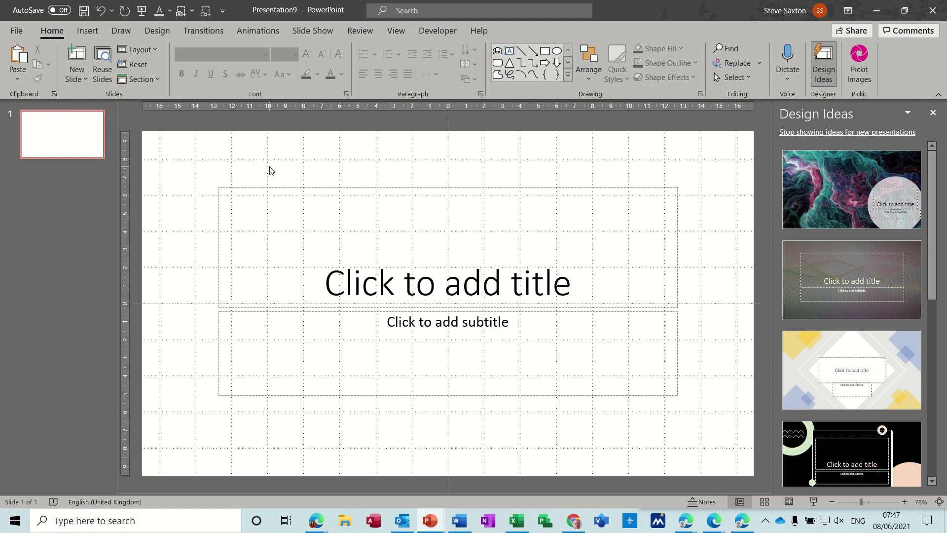
- Open Slide Master view, preview the Title and Content, Section Header and Two Content layouts, then return to the top master
click(397, 32)
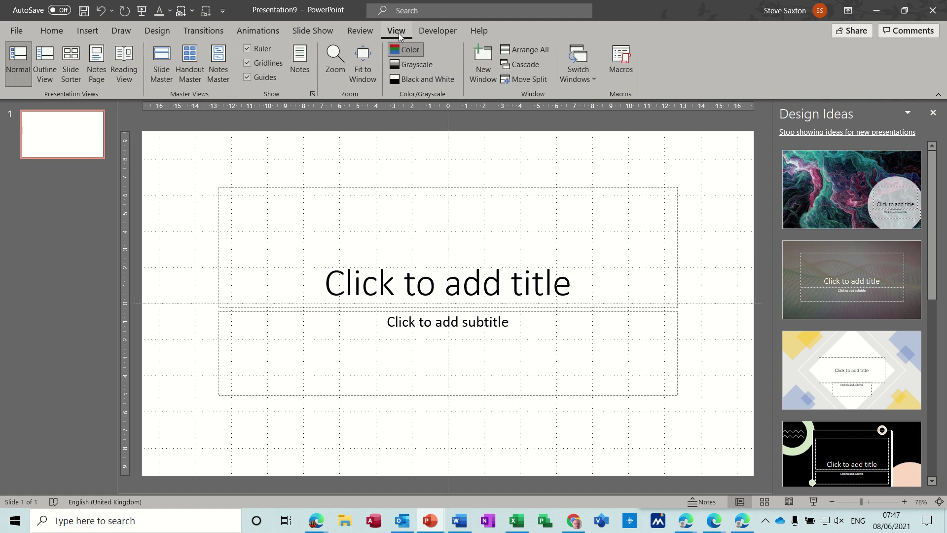
click(160, 59)
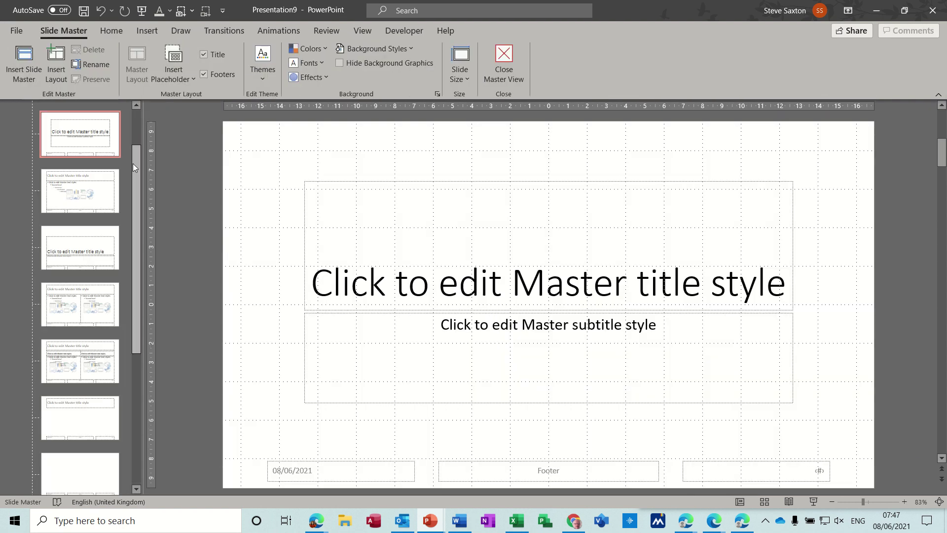
drag(133, 167, 130, 119)
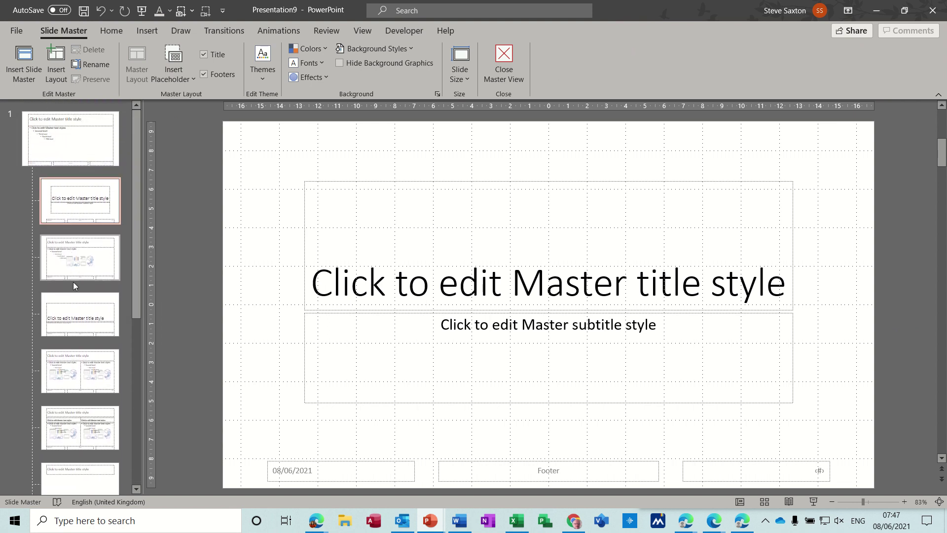
click(91, 141)
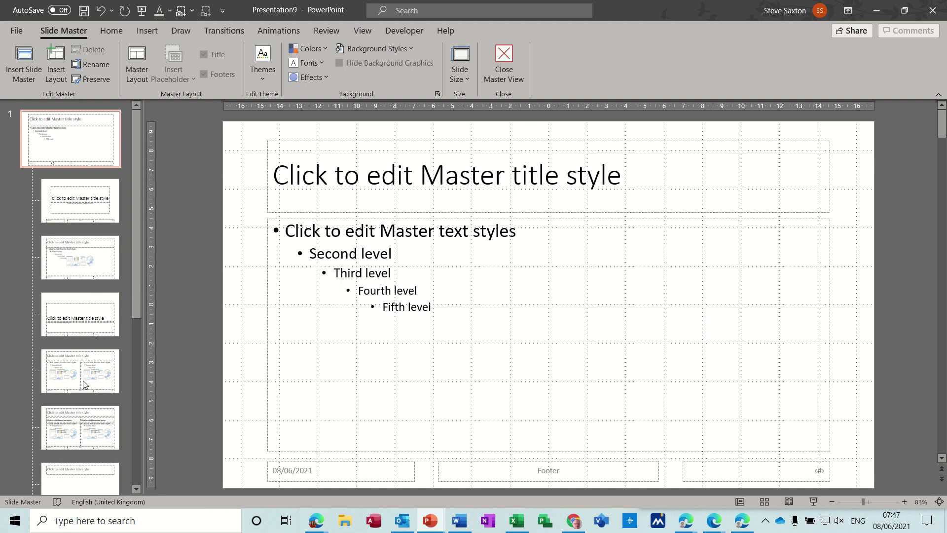
click(109, 254)
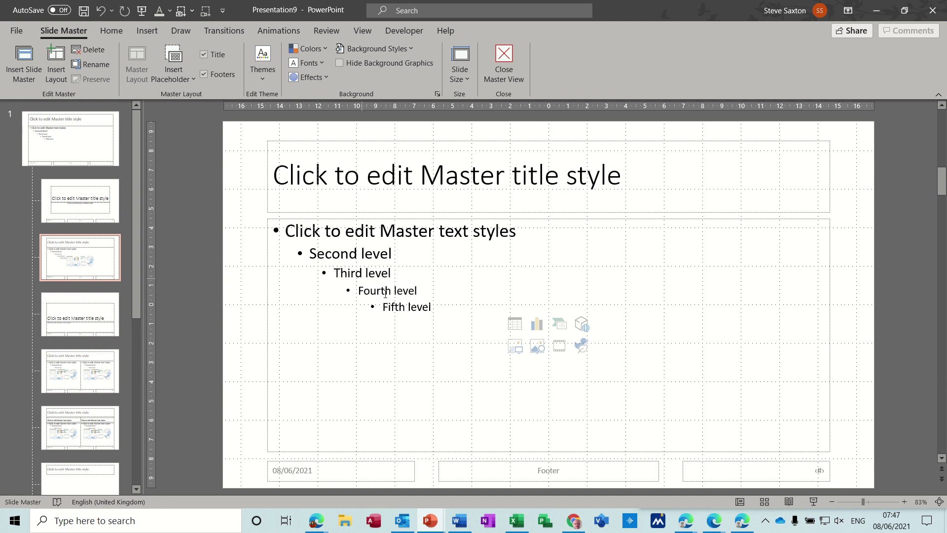
click(90, 316)
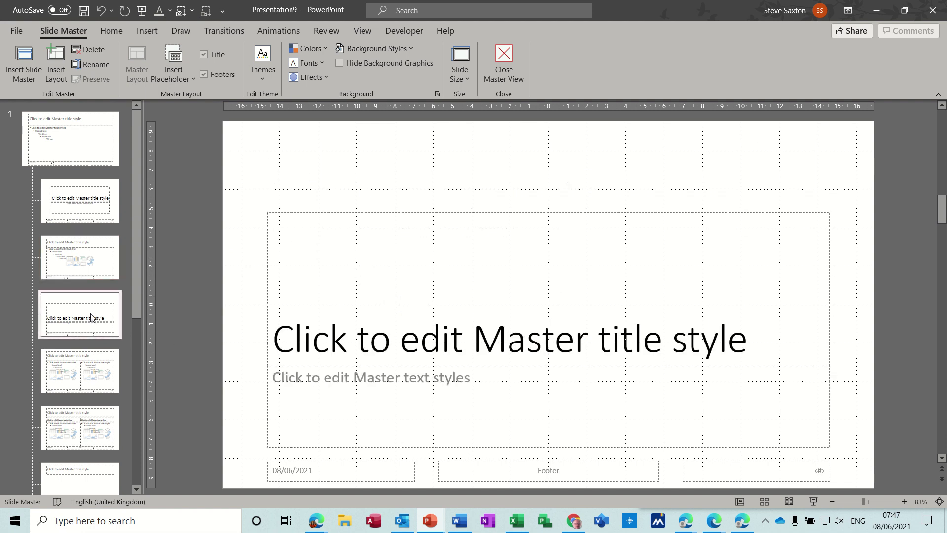
click(92, 376)
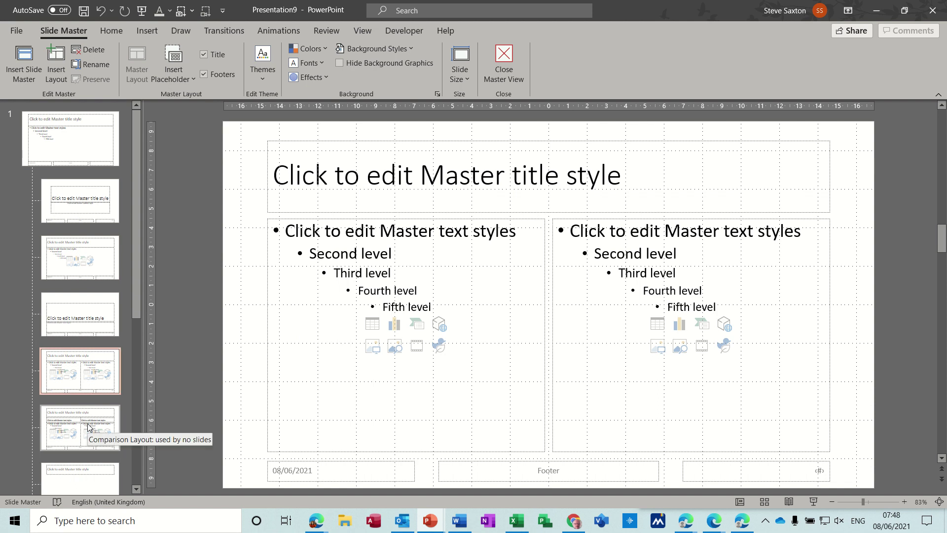
click(77, 151)
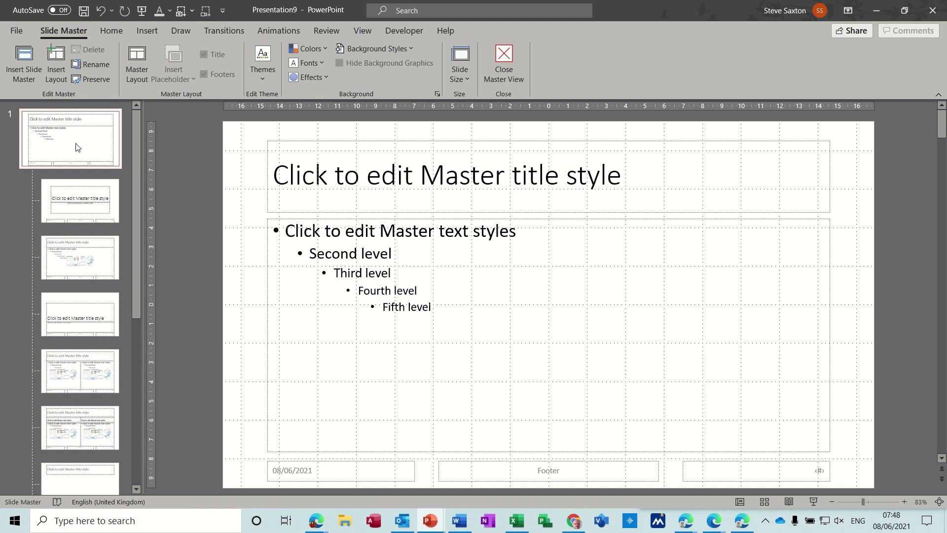
- Insert the stock photo of a concert crowd with raised hands and balloons onto the master slide
click(141, 31)
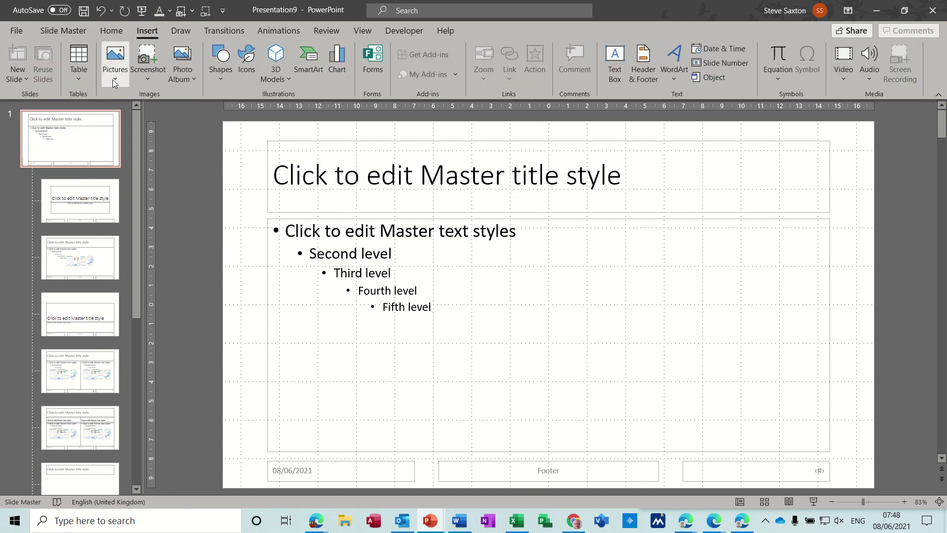
click(113, 80)
click(150, 138)
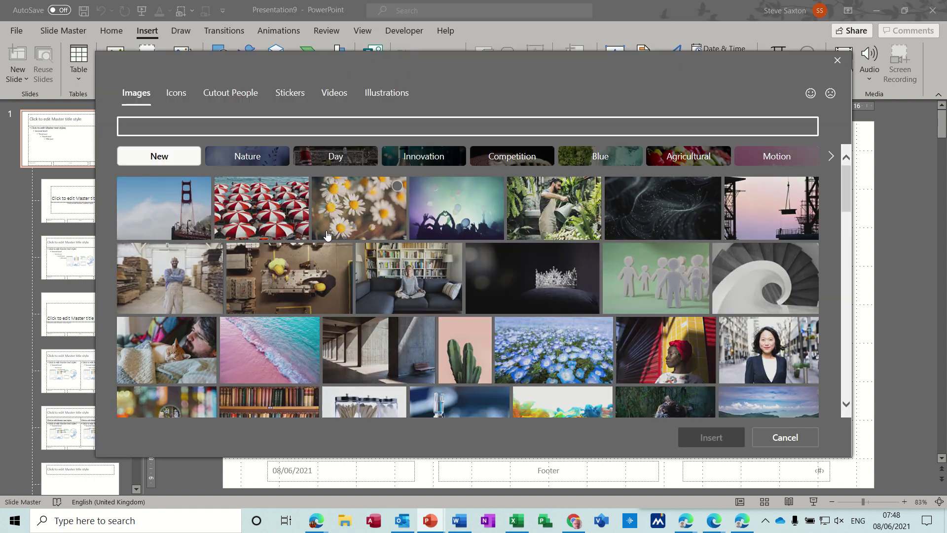
click(481, 207)
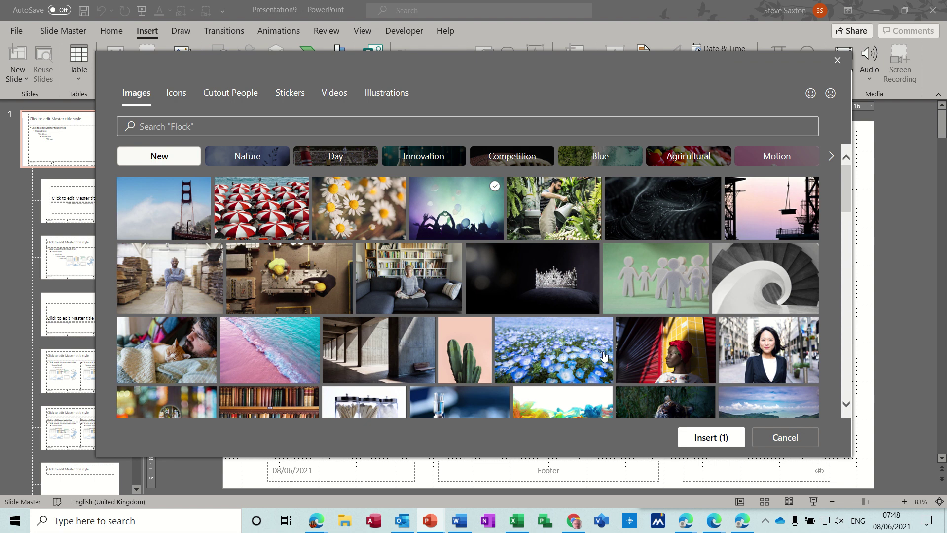
click(703, 441)
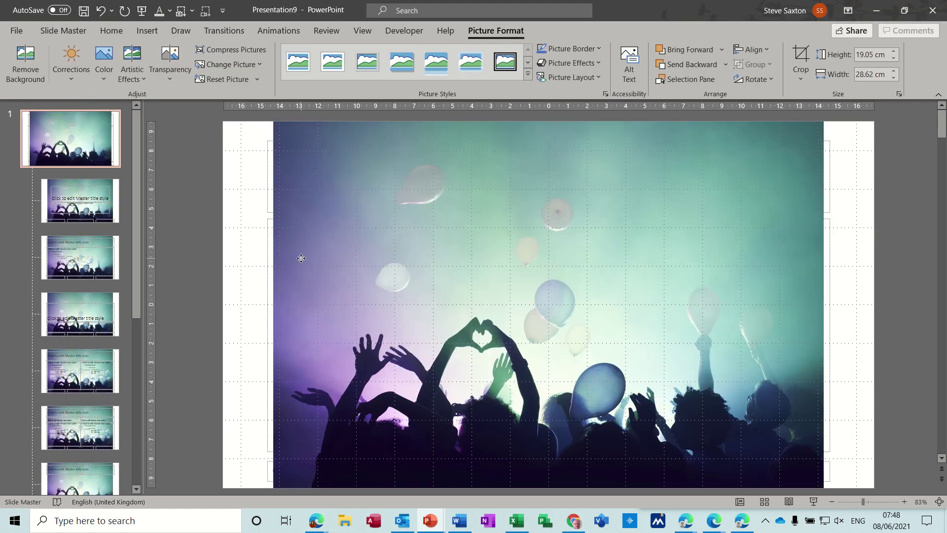
- Widen the concert photo to both slide edges, making it 33.87 cm by 19.05 cm
drag(275, 302, 223, 304)
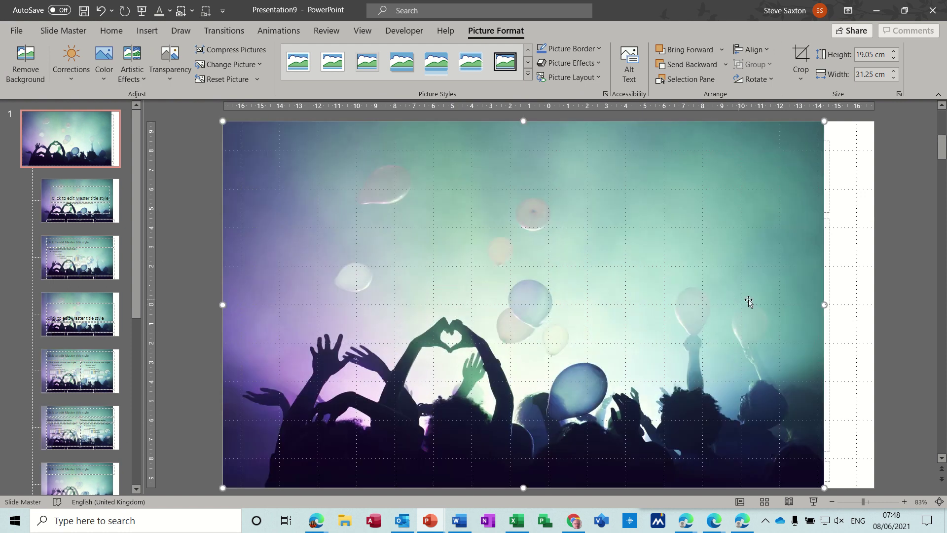
drag(826, 305, 875, 305)
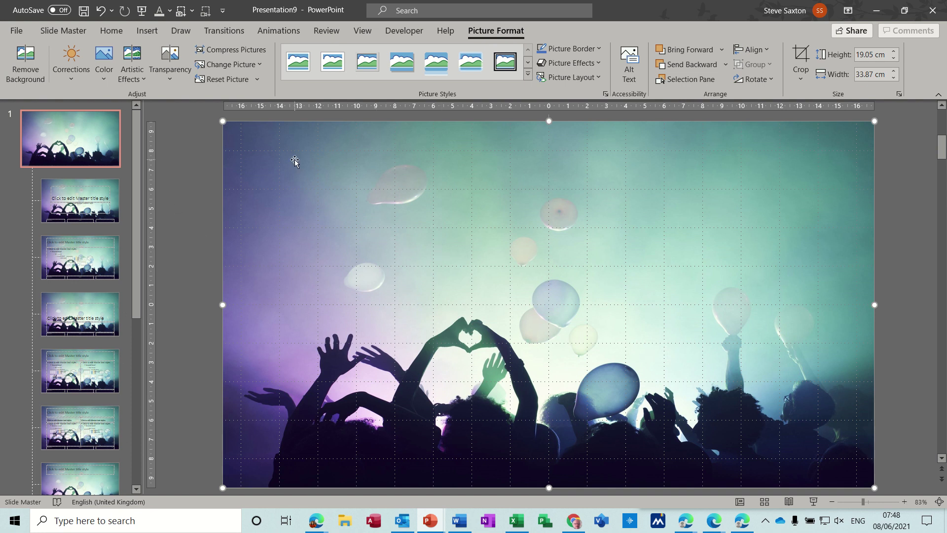
click(169, 81)
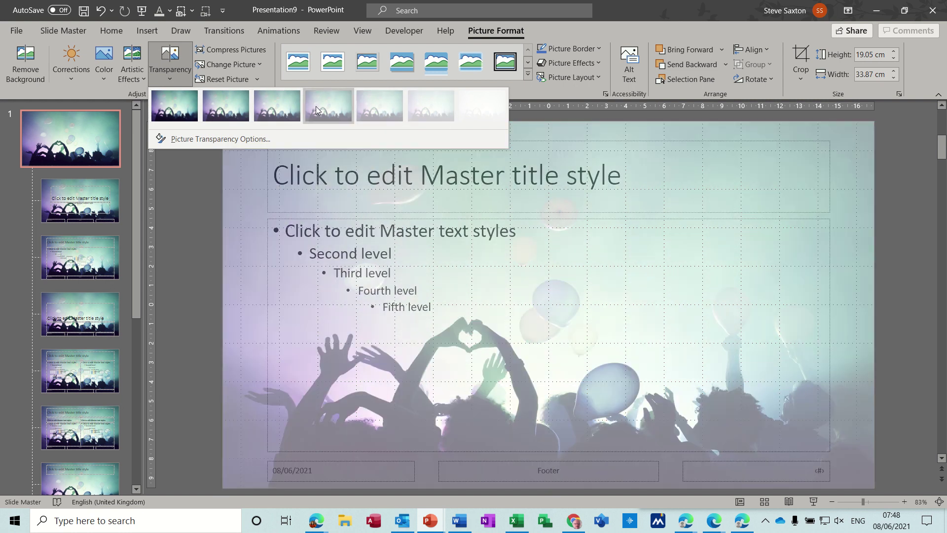
- Apply the 65% transparency preset to the concert photo on the master
click(382, 110)
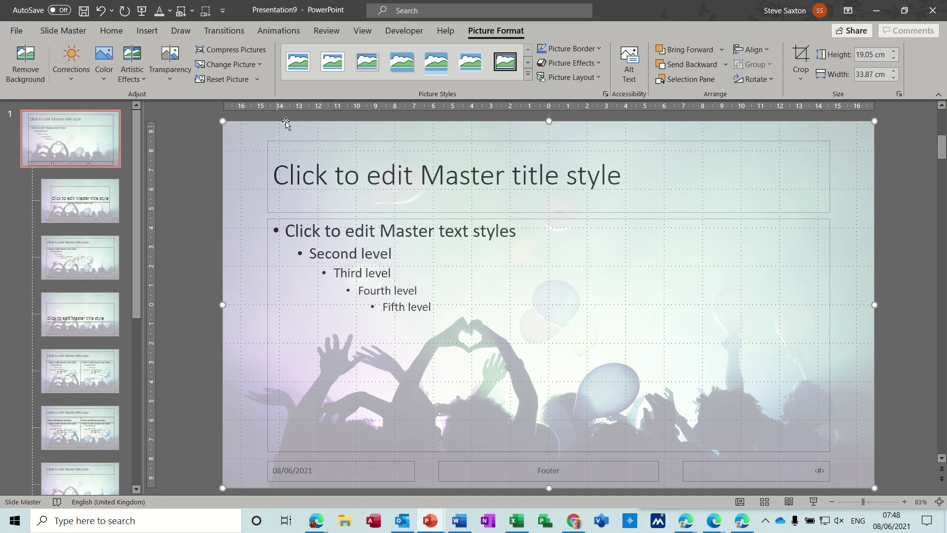
- Close Master View to return to normal editing
click(63, 31)
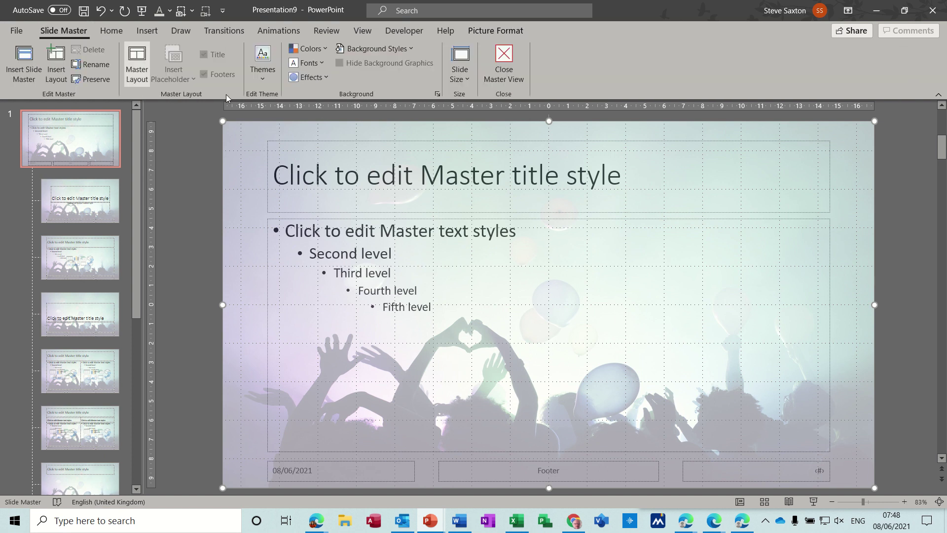
click(503, 63)
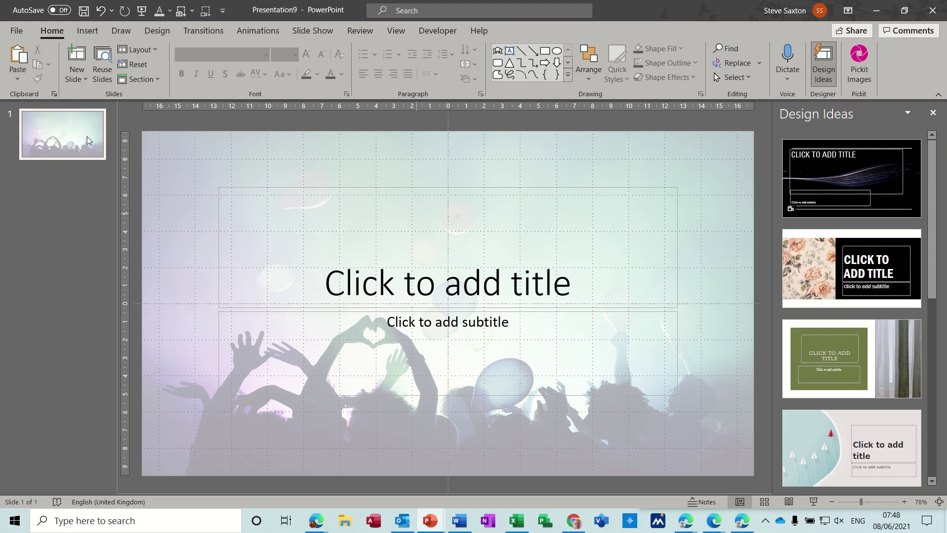
click(157, 30)
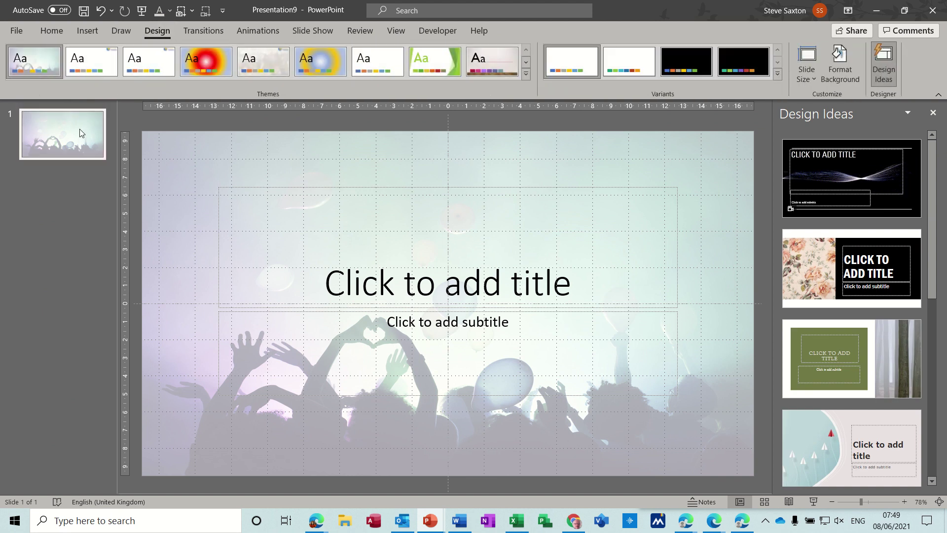
- Add two test slides with Ctrl+M to confirm the watermark, then delete the extra slides
key(ctrl+m)
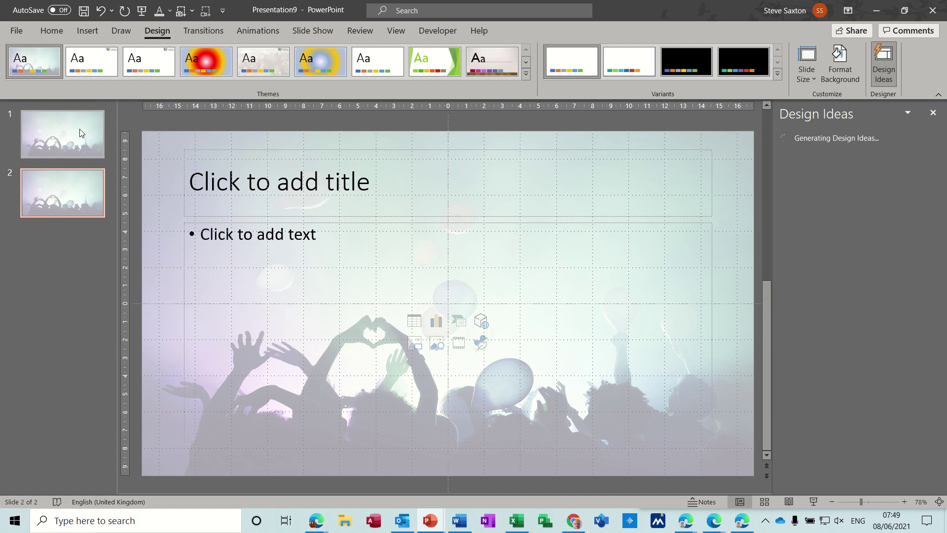
key(ctrl+m)
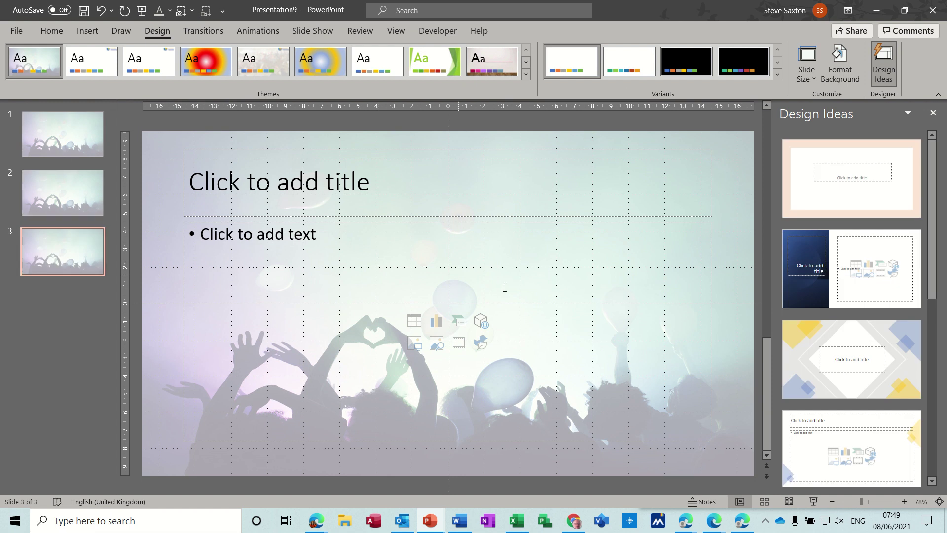
click(305, 205)
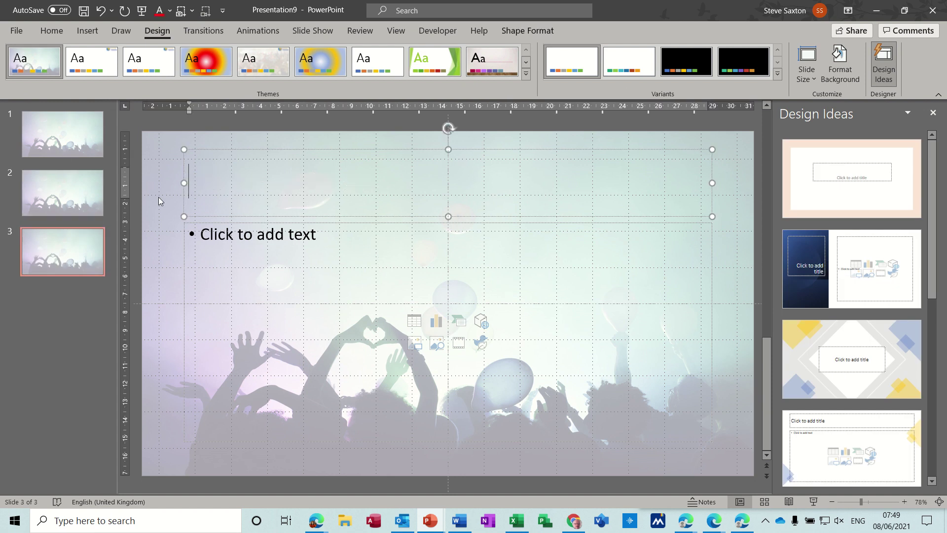
click(83, 196)
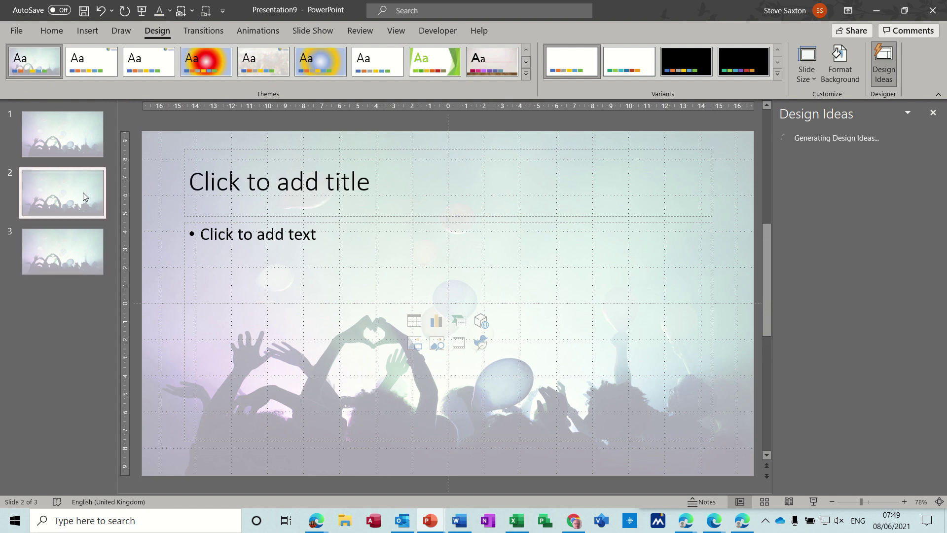
key(Delete)
key(Delete)
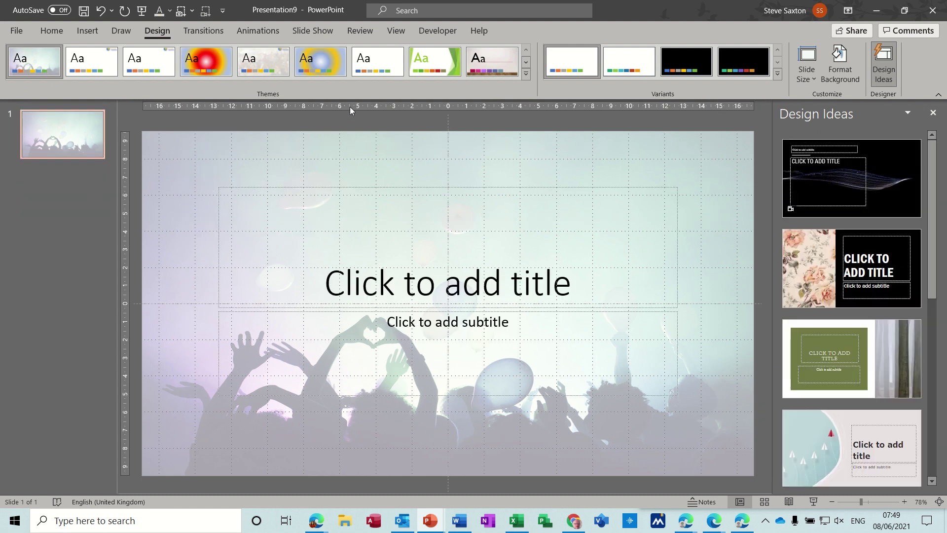
- Save the faded concert-crowd design from the Themes gallery as custom theme Theme2
click(525, 73)
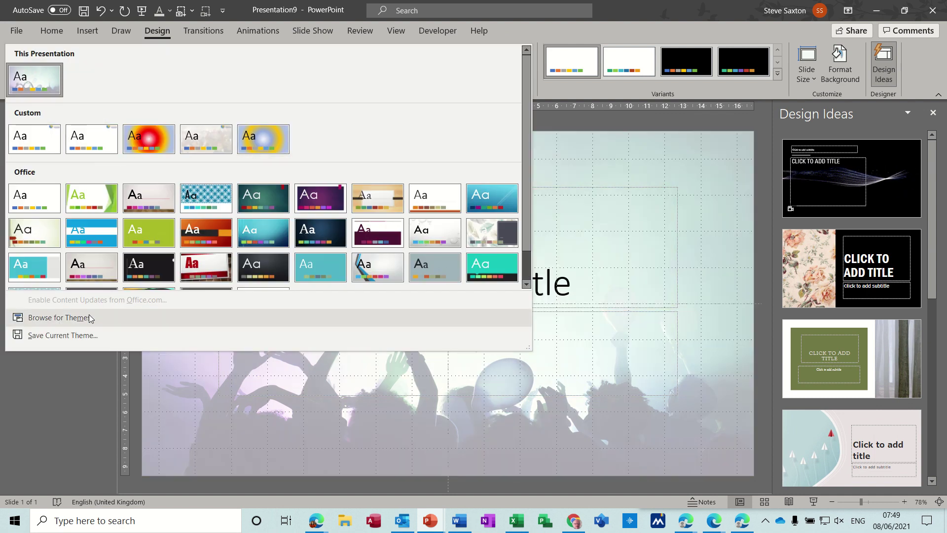
click(74, 336)
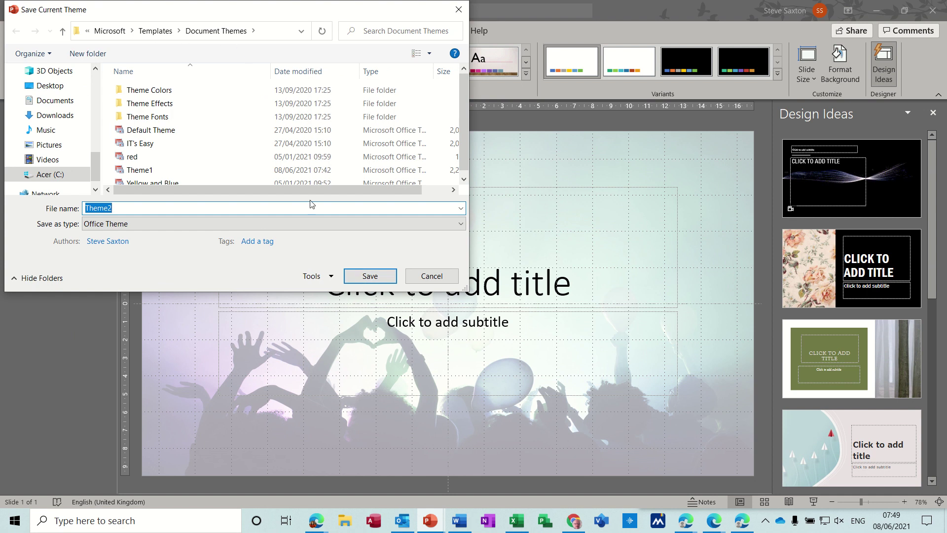
click(369, 276)
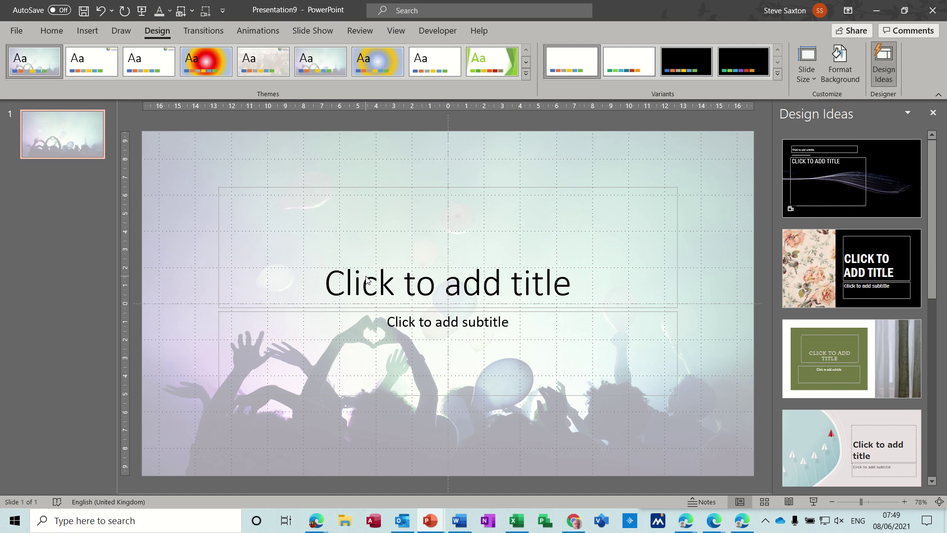
- Set Theme2 as the default theme and check it in new Presentation10
click(526, 74)
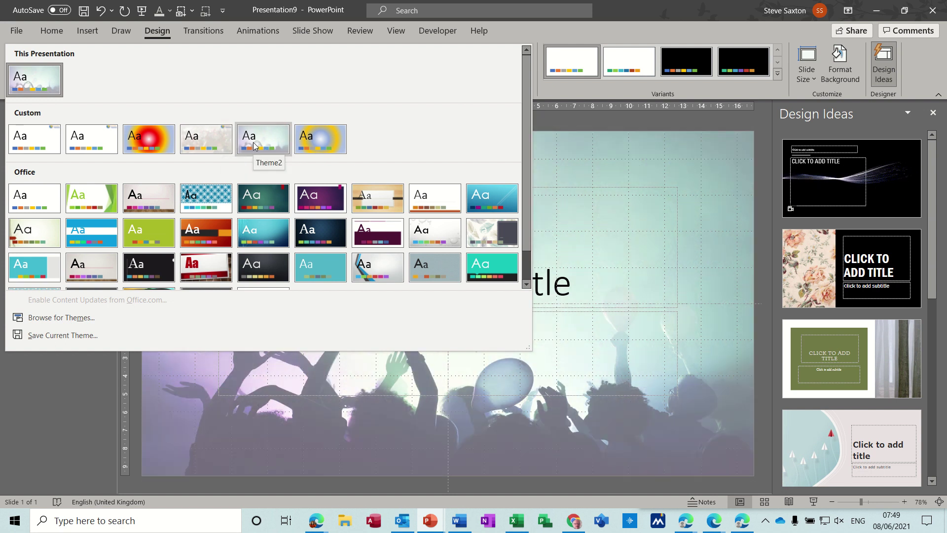
right_click(255, 146)
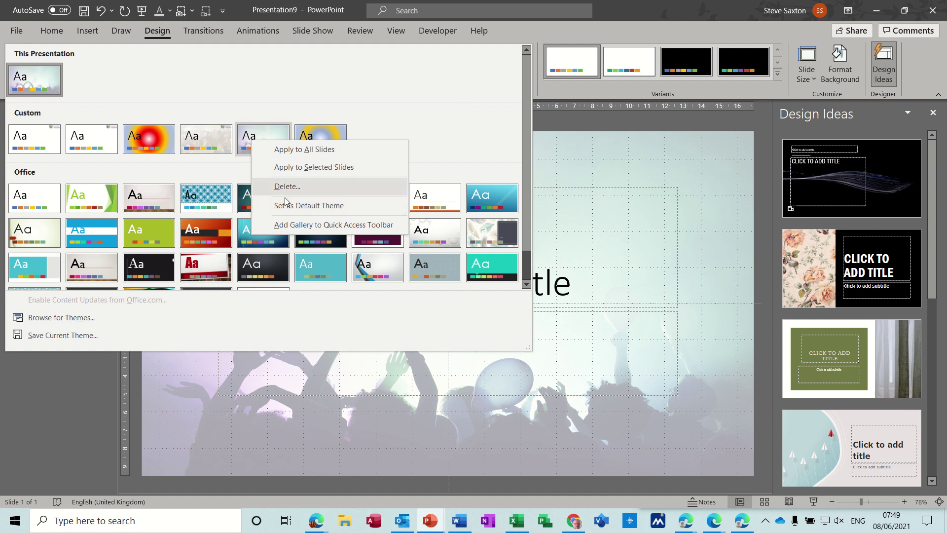
click(321, 206)
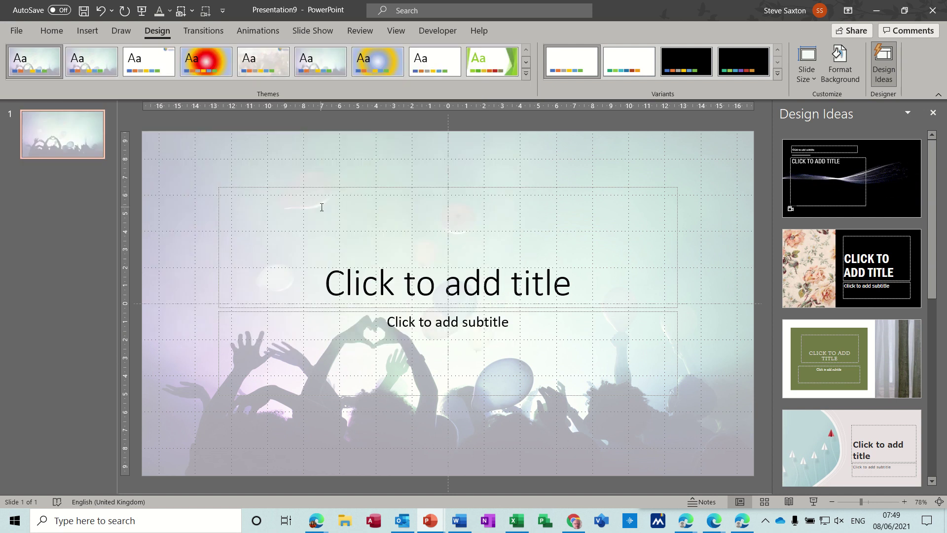
key(ctrl+n)
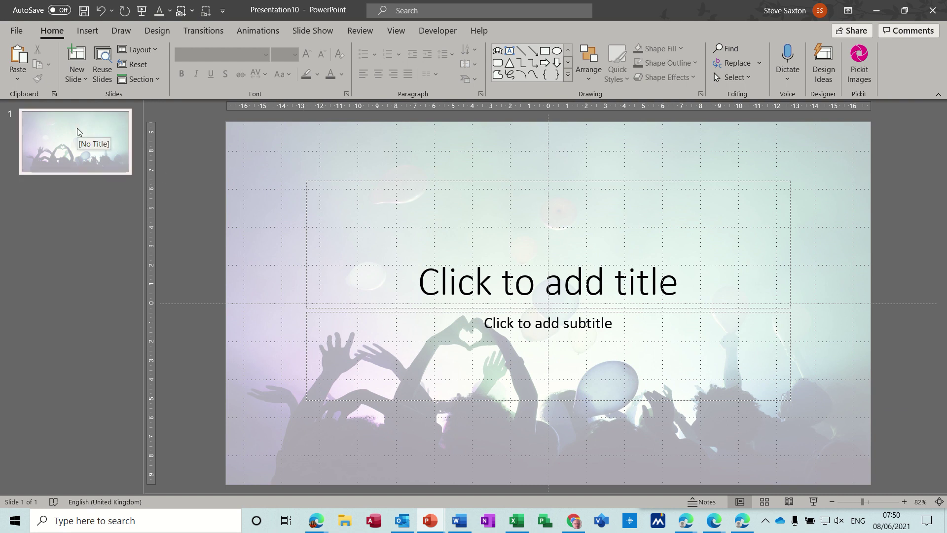
- Set IT's Easy back as the default theme and check it in new Presentation13
click(158, 31)
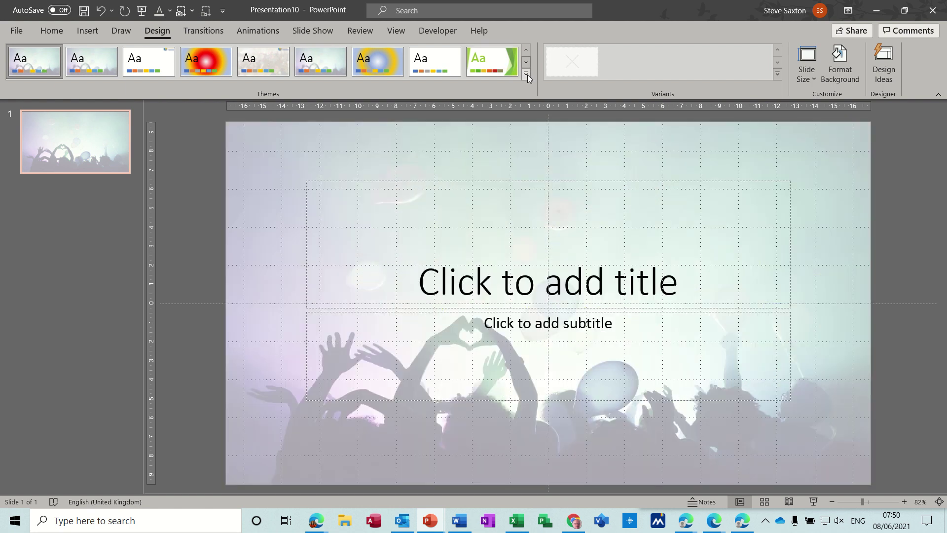
click(526, 74)
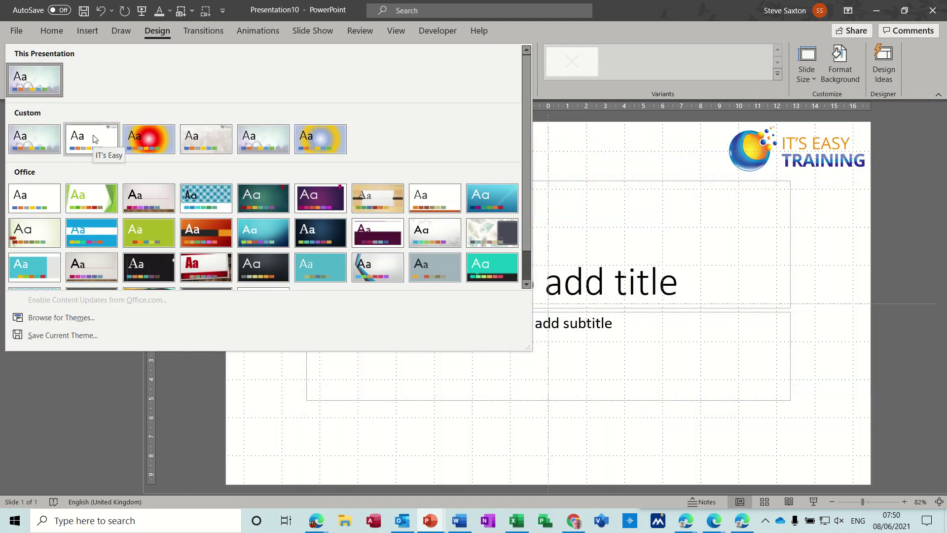
right_click(93, 134)
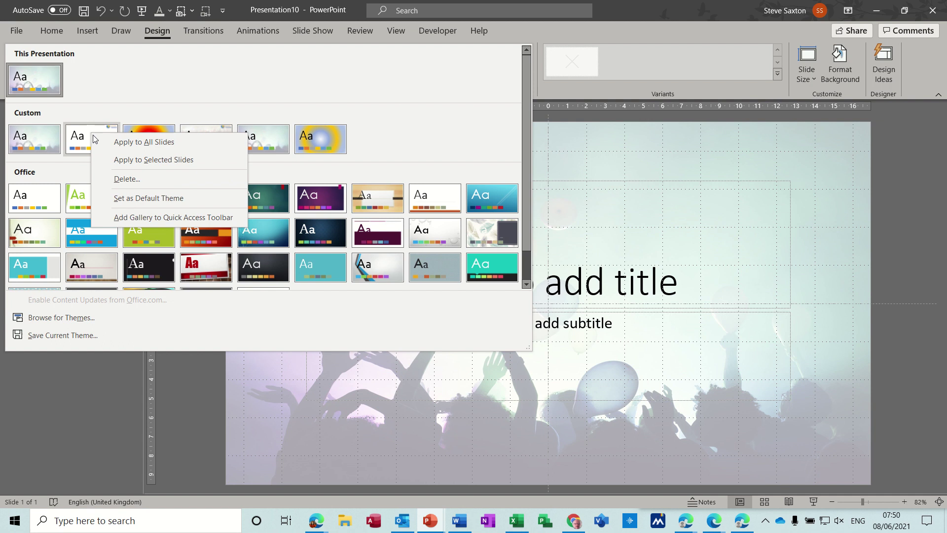
click(120, 198)
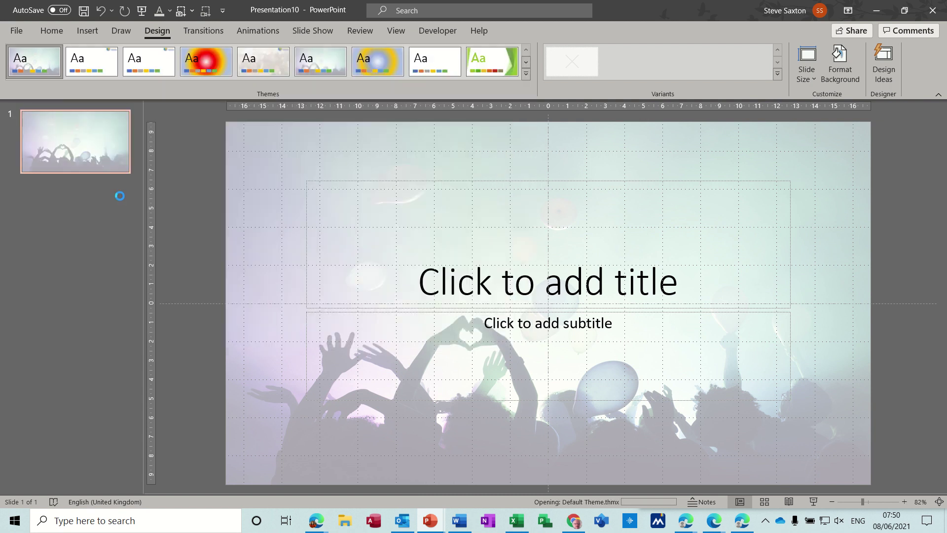
key(ctrl+n)
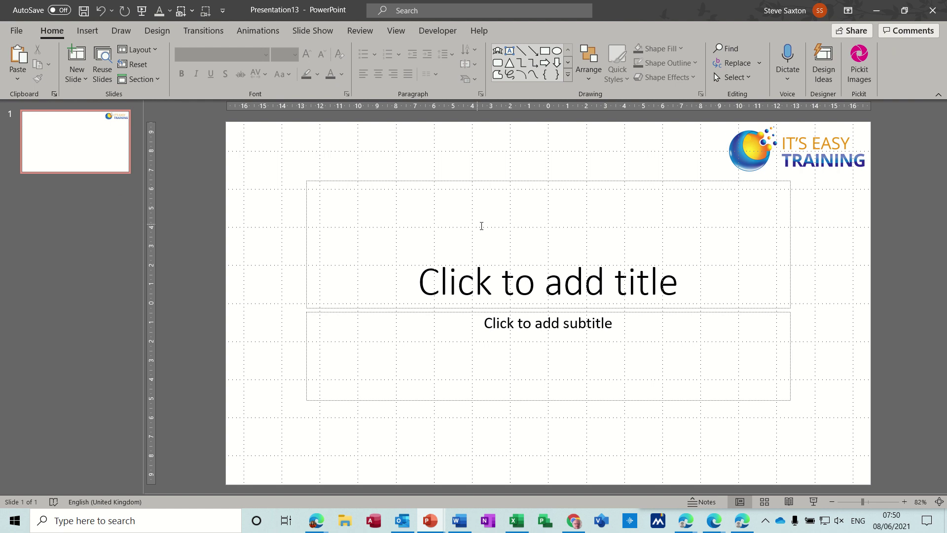
- Open the Waterloo presentation from the recent files
click(95, 158)
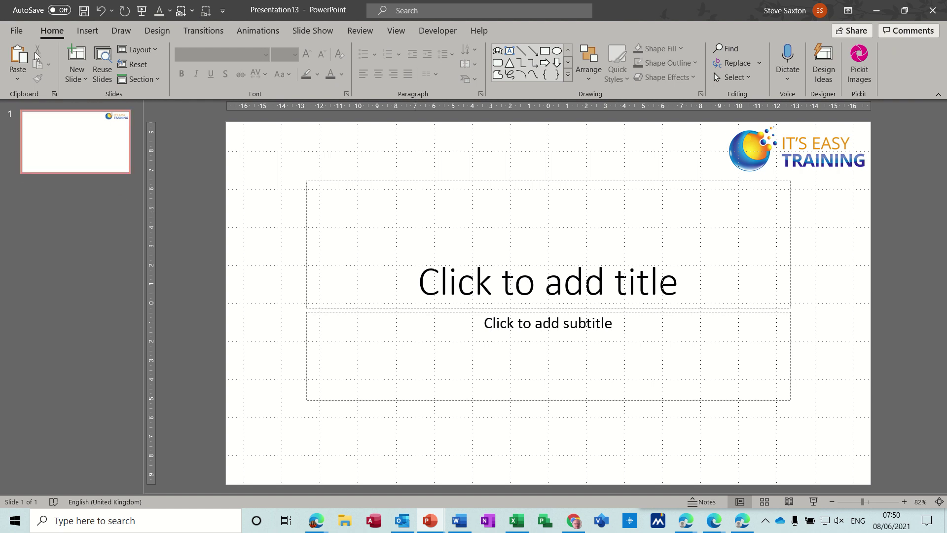
click(16, 31)
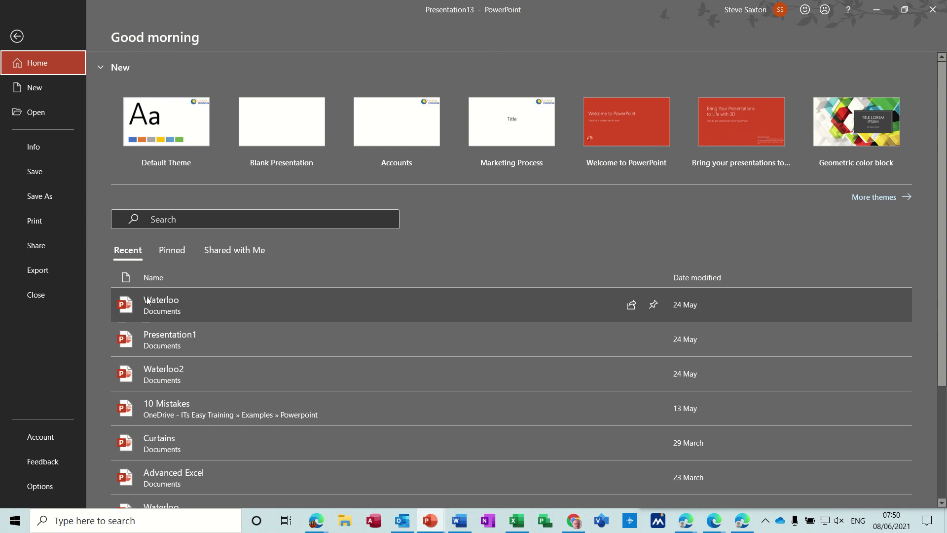
key(Escape)
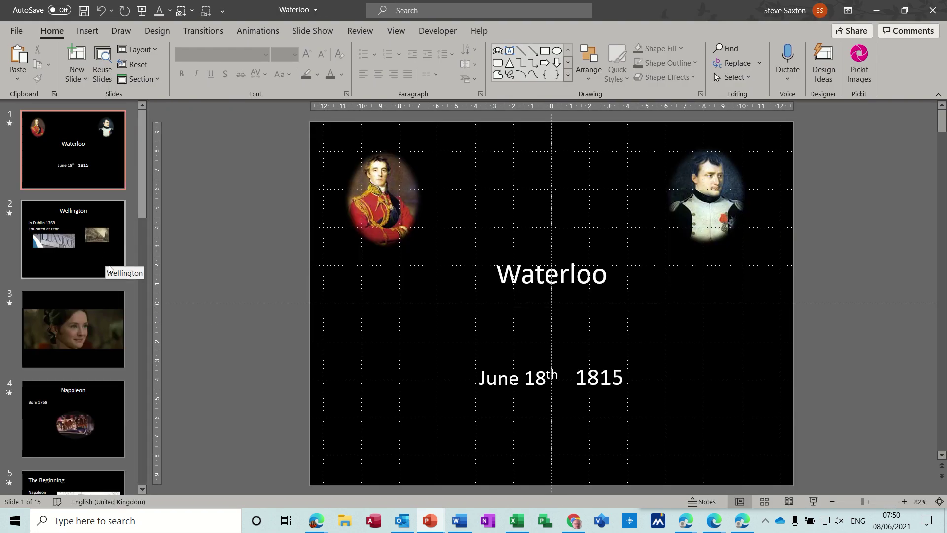
- Apply Theme2 to all Waterloo slides, then undo it to restore the black design
click(157, 30)
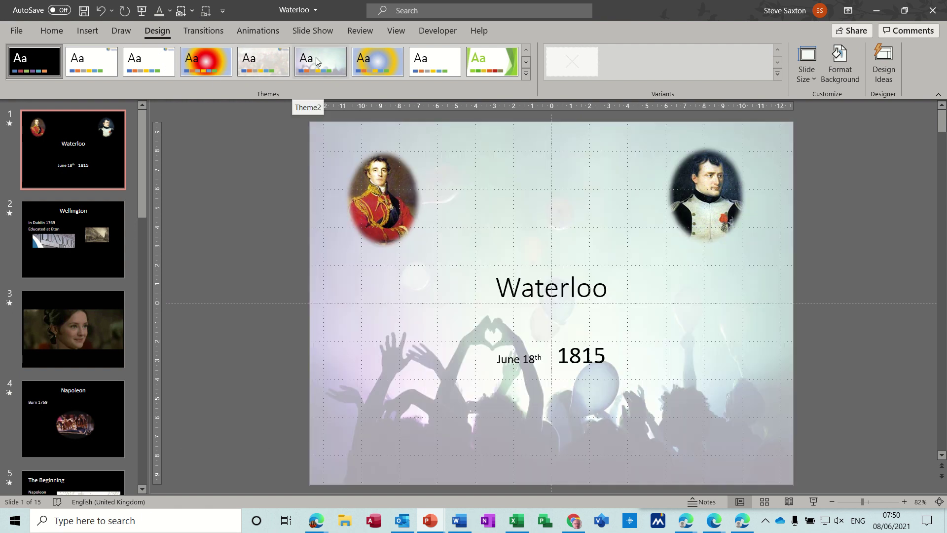
click(317, 61)
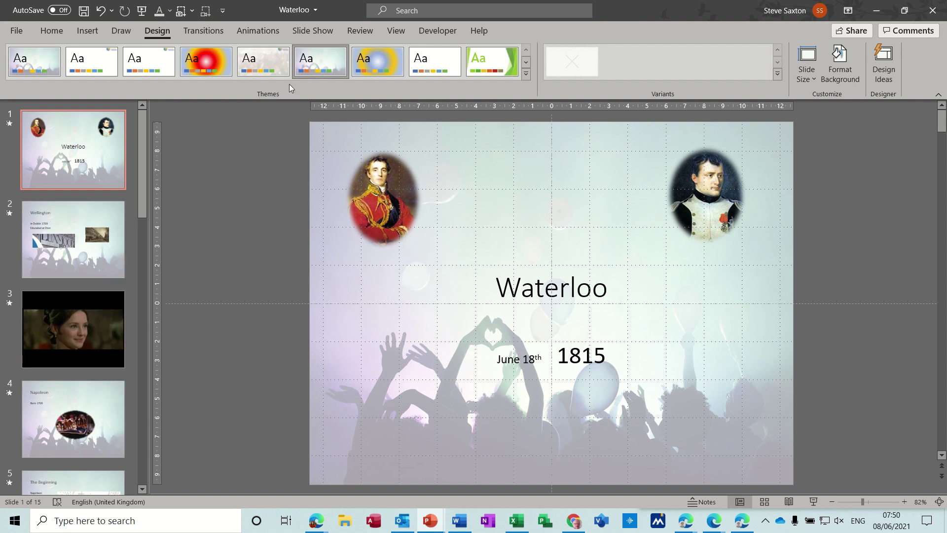
key(ctrl+z)
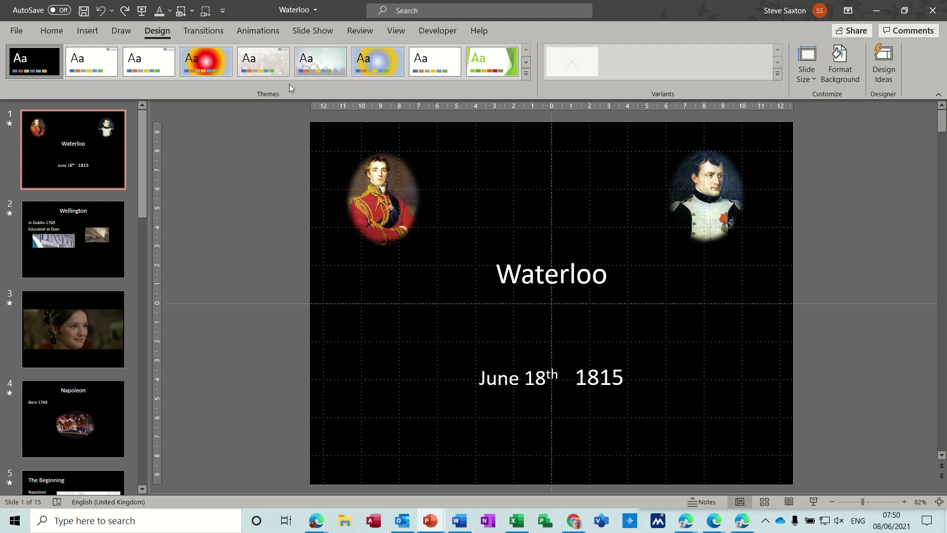
- Apply Theme2 only to the Wellington slide 2
click(114, 257)
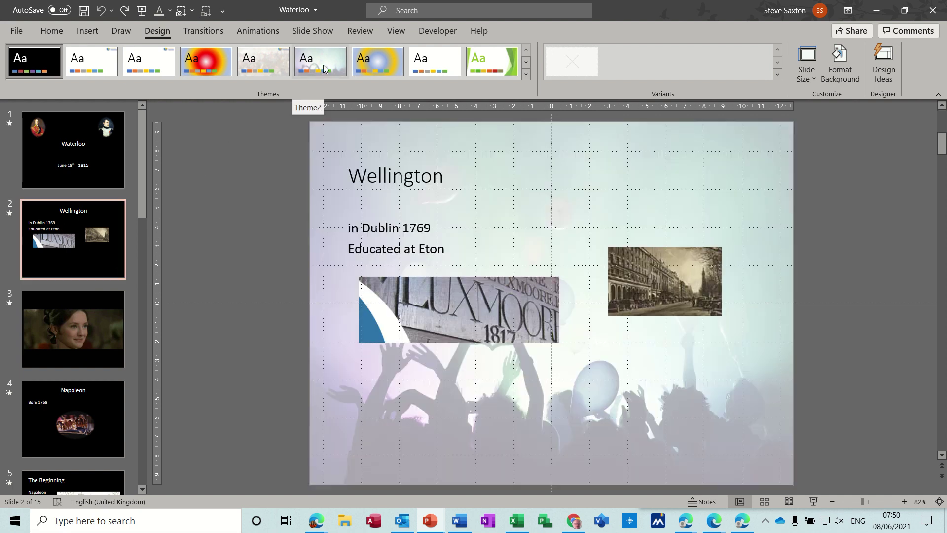
right_click(324, 64)
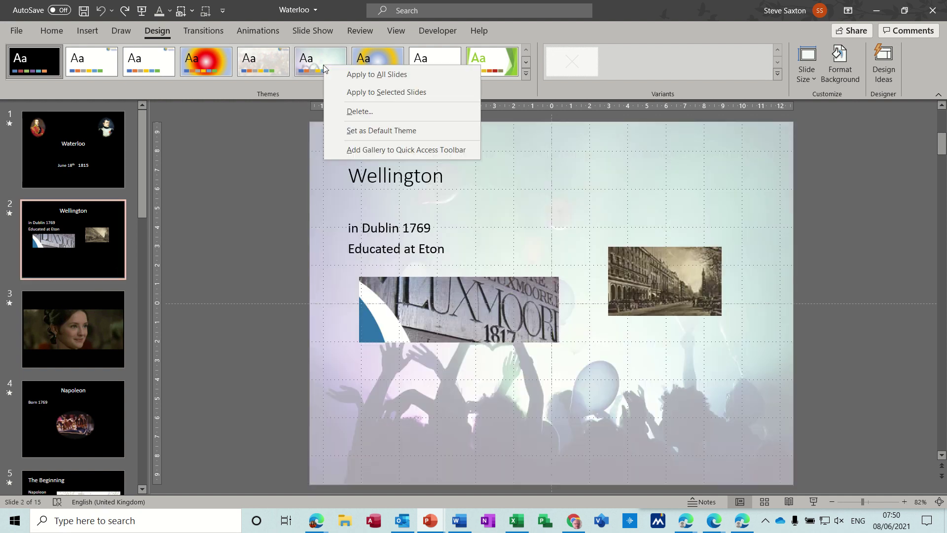
click(380, 93)
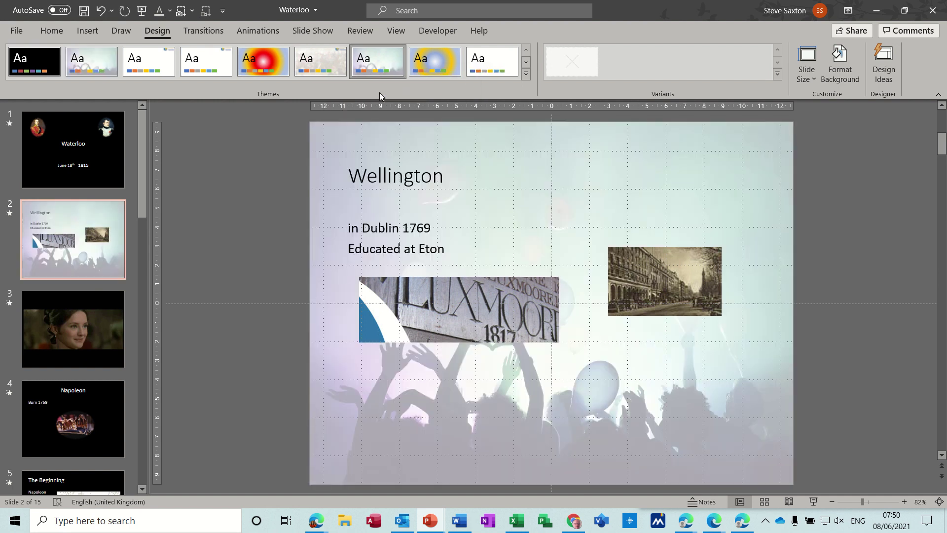
- Apply Theme2 to the selected Napoleon, The Beginning and battle-map slides 4, 5 and 7
drag(144, 185, 156, 249)
click(111, 206)
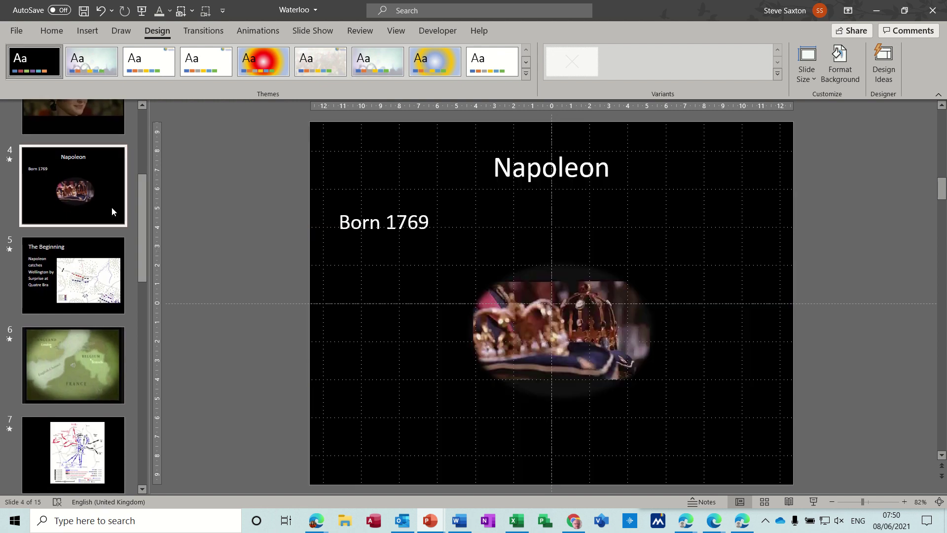
click(114, 434)
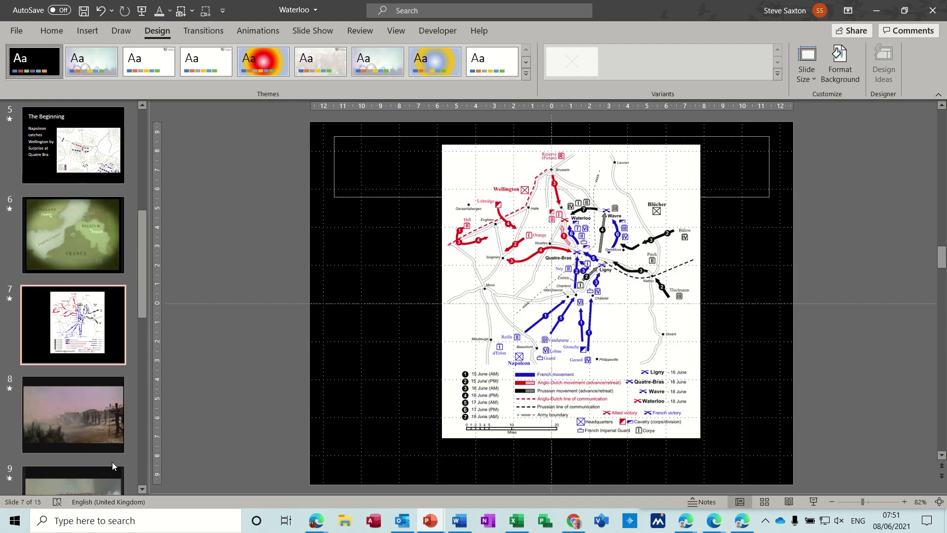
click(39, 179)
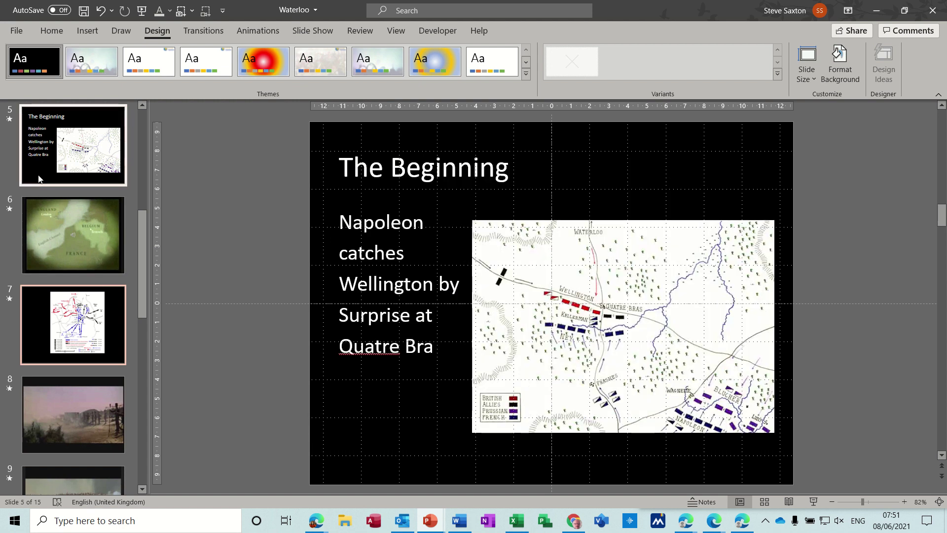
right_click(360, 64)
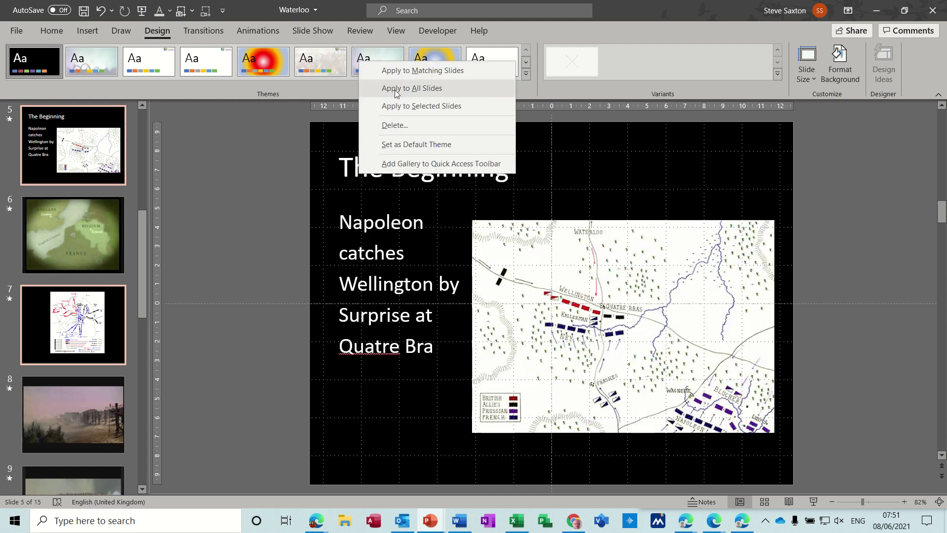
click(409, 106)
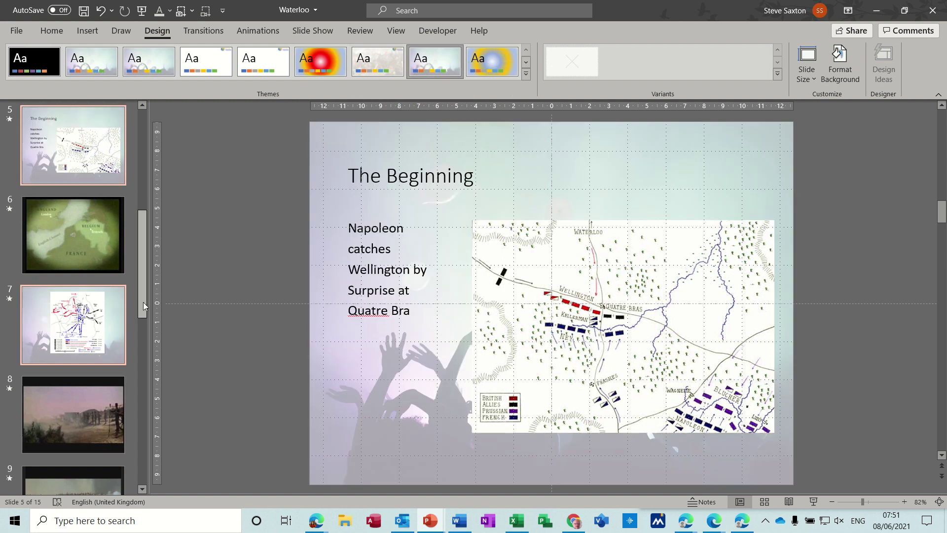
drag(143, 301, 132, 180)
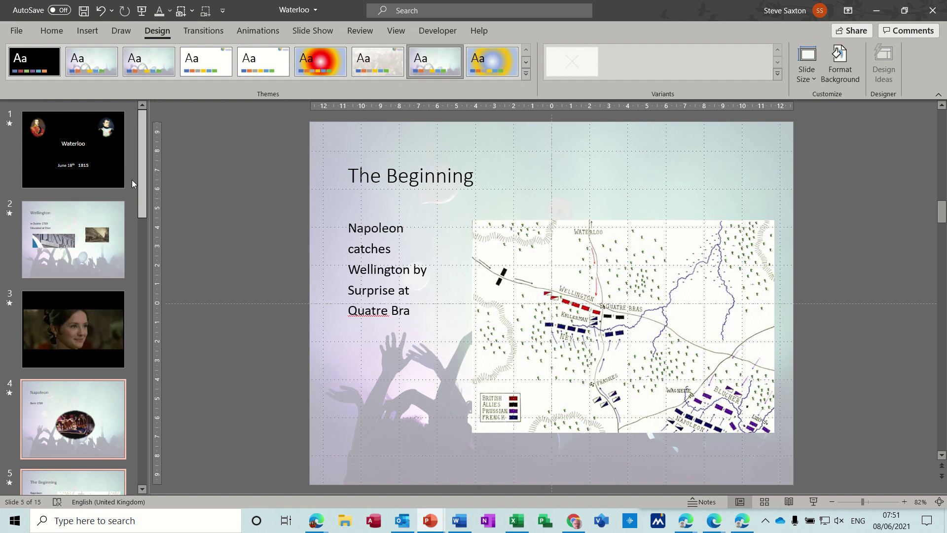